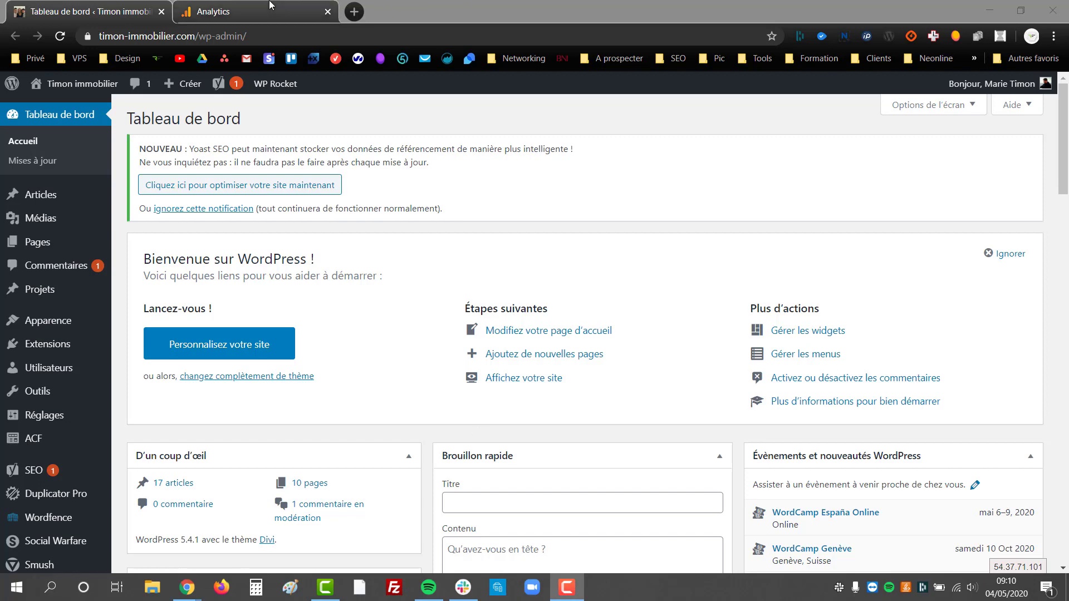
# Switch to Google Analytics and start a new Web property from the administration settings.
pyautogui.click(223, 11)
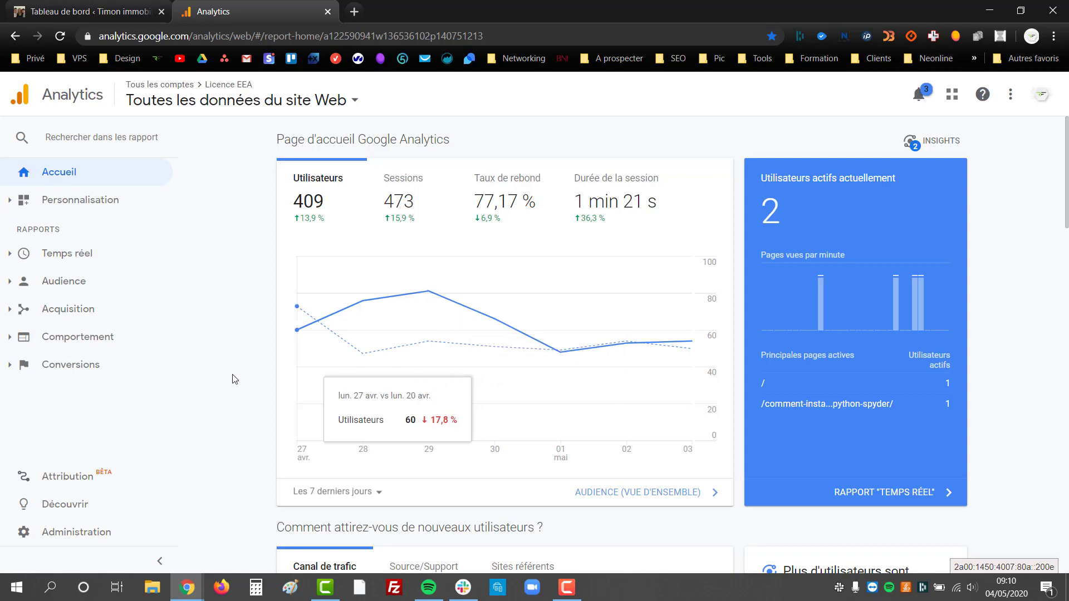
pyautogui.click(82, 543)
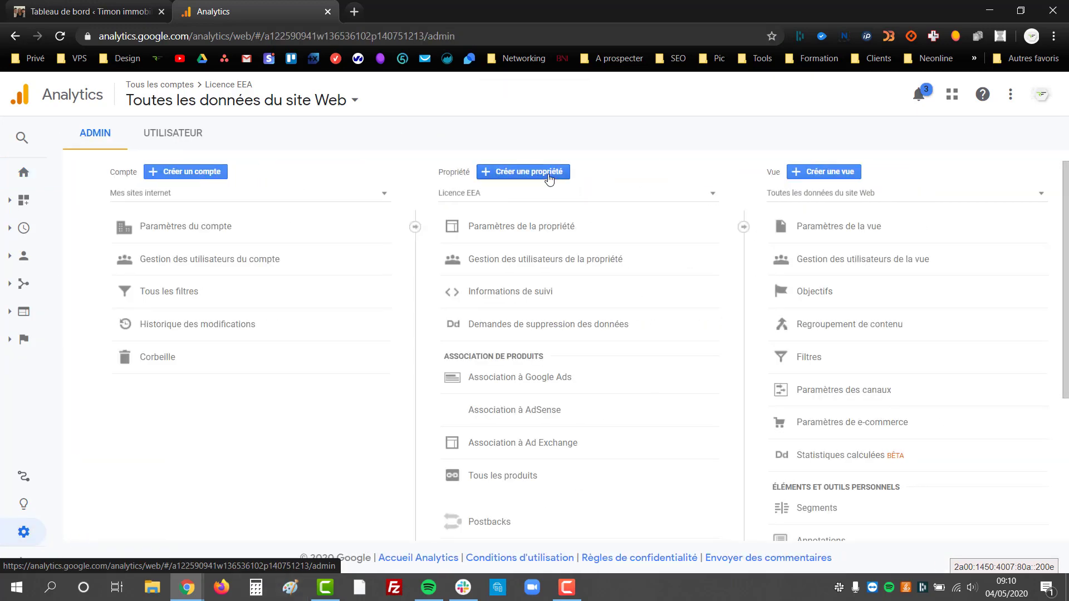
pyautogui.click(521, 172)
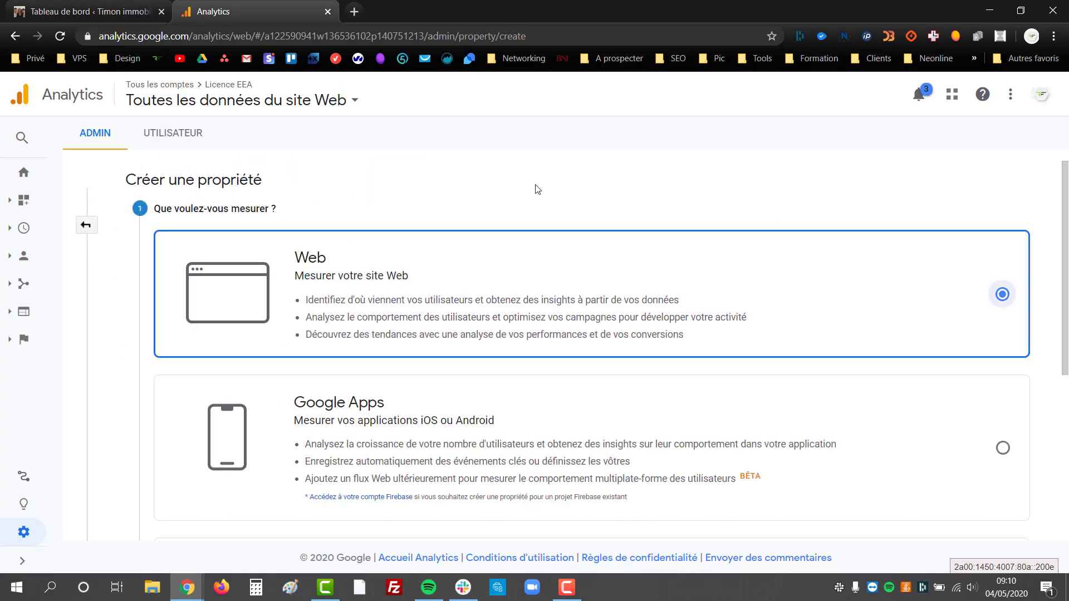
pyautogui.scroll(-5, 538, 189)
pyautogui.click(181, 435)
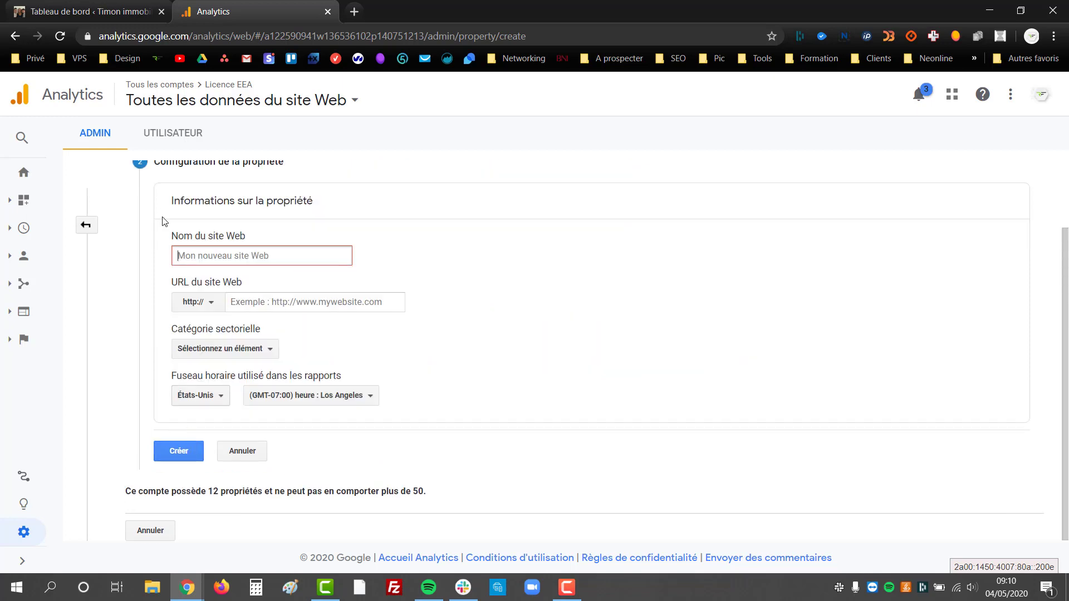
# Copy the site address from the WordPress dashboard page and name the new property's website "Timon immobilier".
pyautogui.click(100, 11)
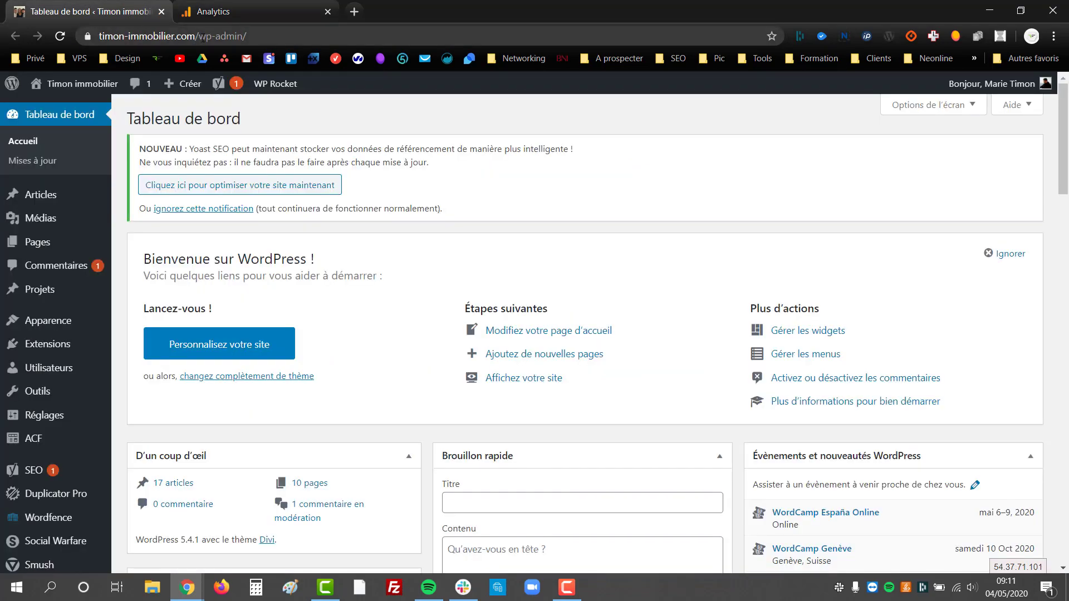
pyautogui.moveTo(99, 36); pyautogui.dragTo(246, 35)
pyautogui.click(214, 12)
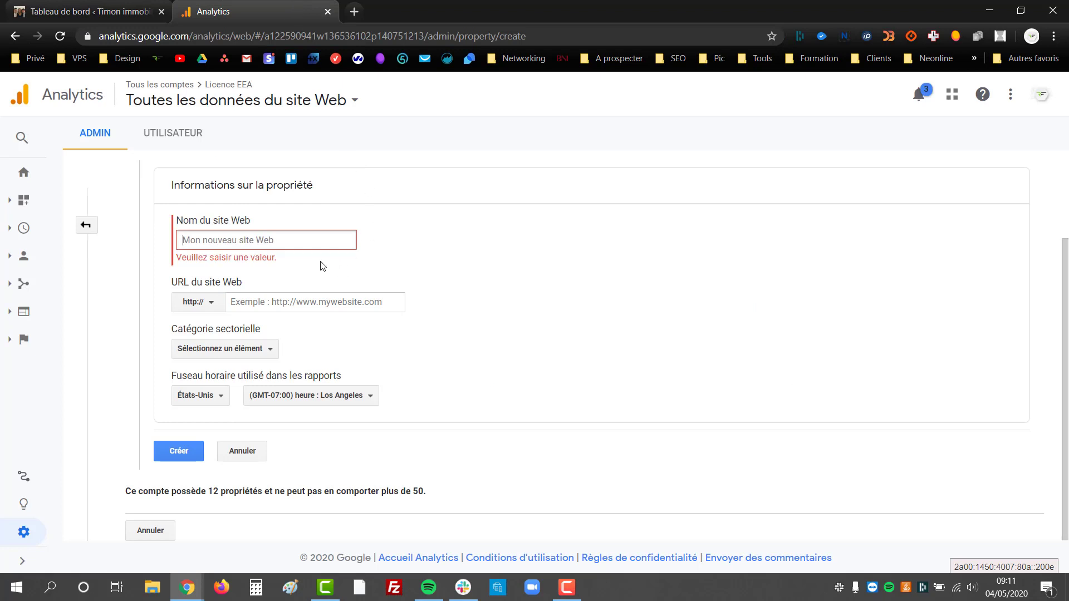
pyautogui.write('T')
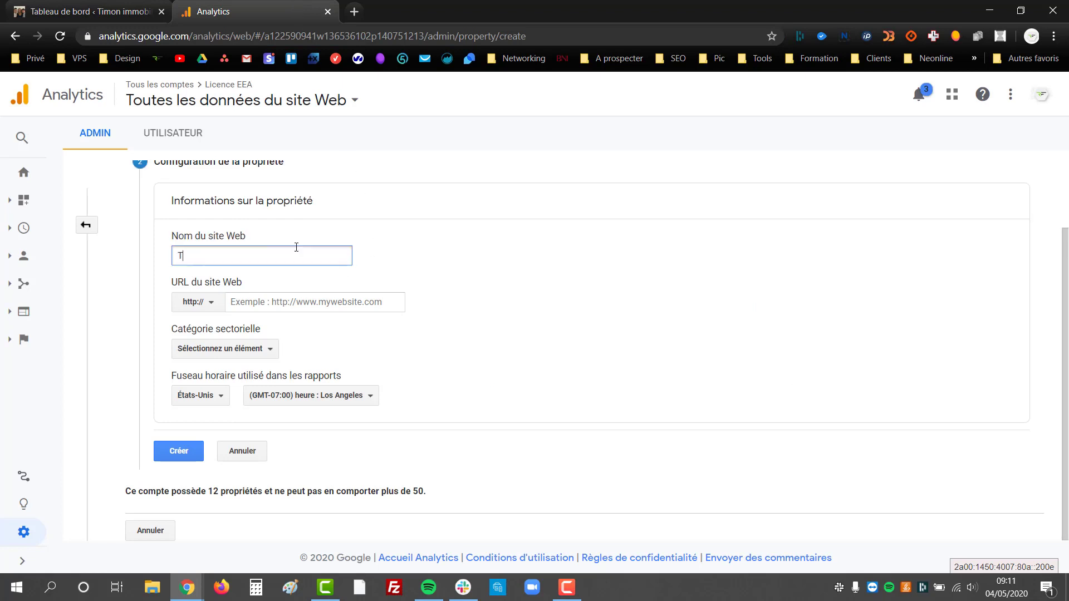
pyautogui.write('imon immobilier')
pyautogui.click(371, 303)
pyautogui.write('https://timon-immobilier.com/')
pyautogui.click(217, 305)
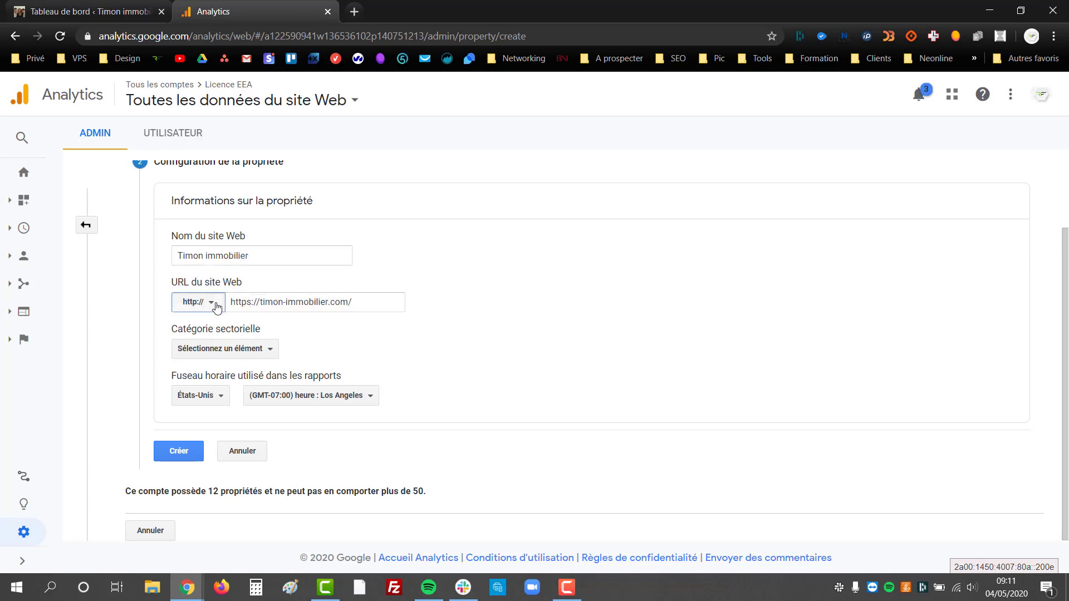
pyautogui.click(217, 305)
pyautogui.click(259, 302)
pyautogui.moveTo(254, 303); pyautogui.dragTo(208, 303)
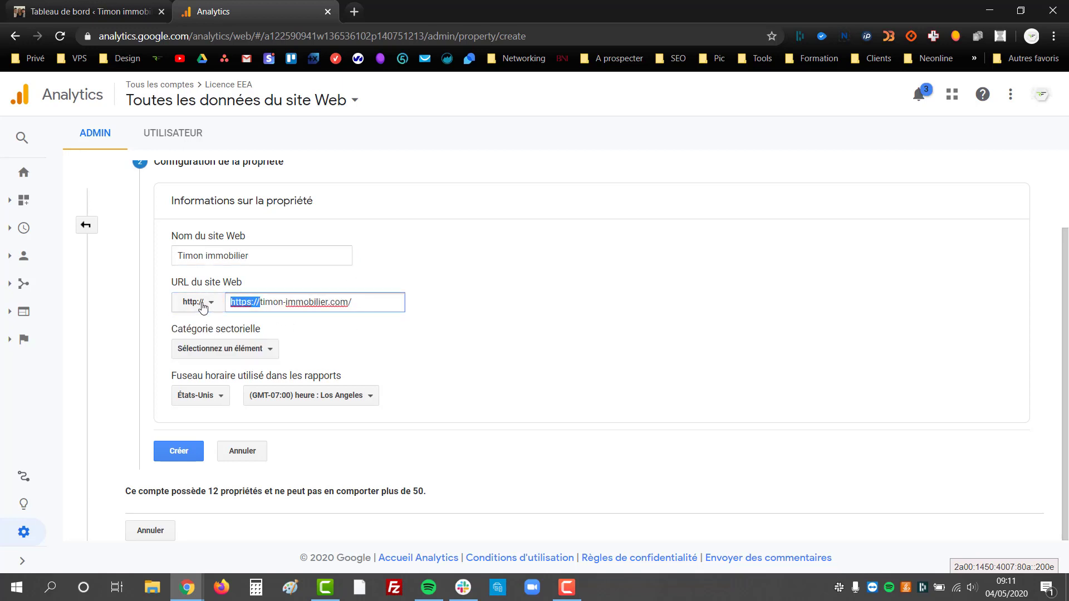
pyautogui.press('BackSpace')
# Set the industry category to Immobilier and the reporting time zone country to France, and create the property.
pyautogui.click(274, 350)
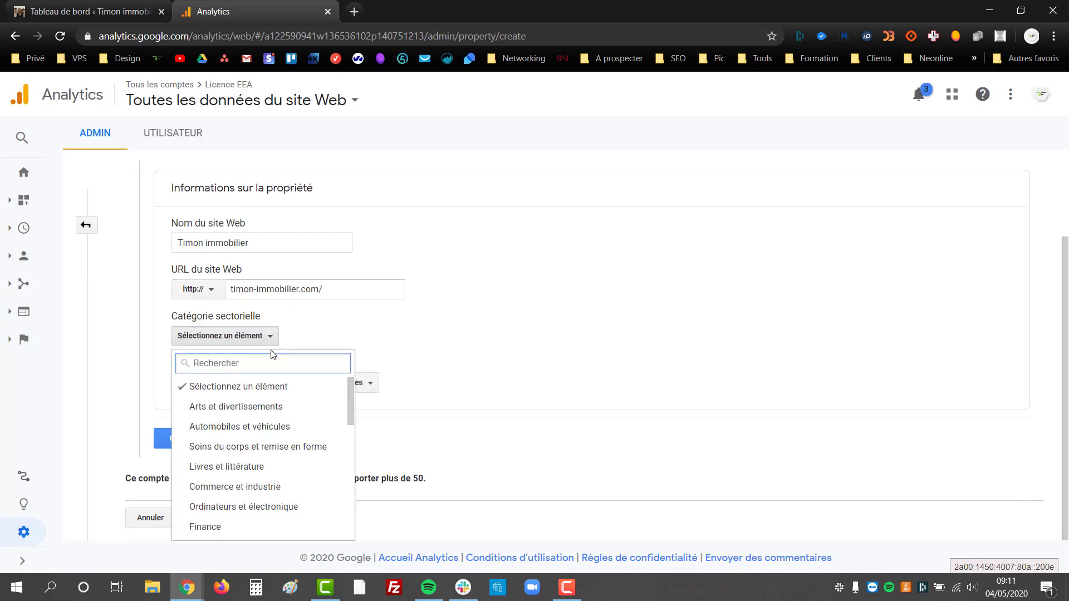
pyautogui.write('imm')
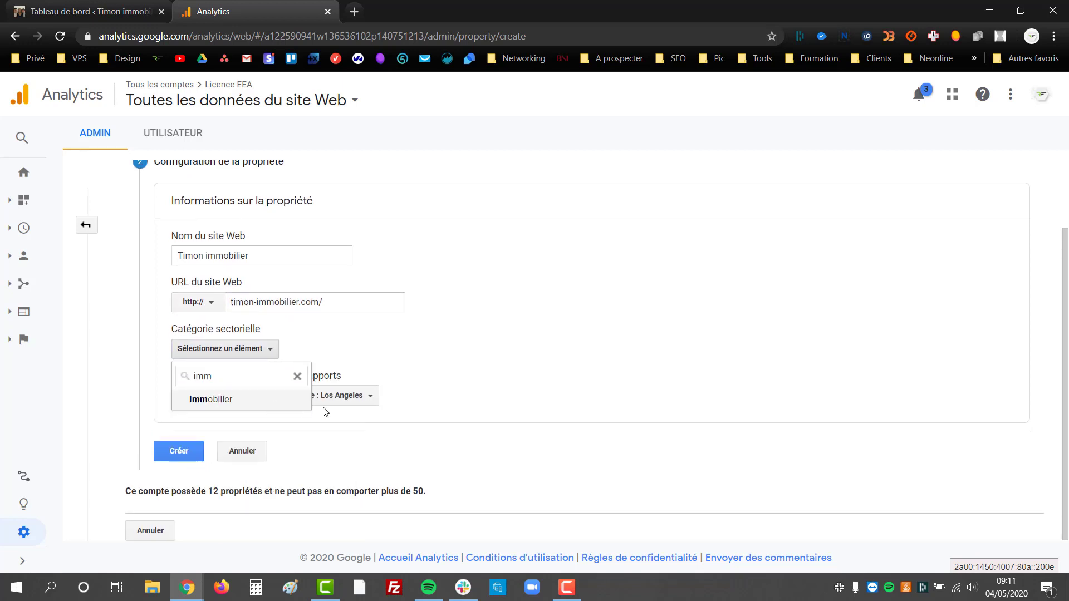
pyautogui.click(212, 399)
pyautogui.click(210, 397)
pyautogui.write('fr')
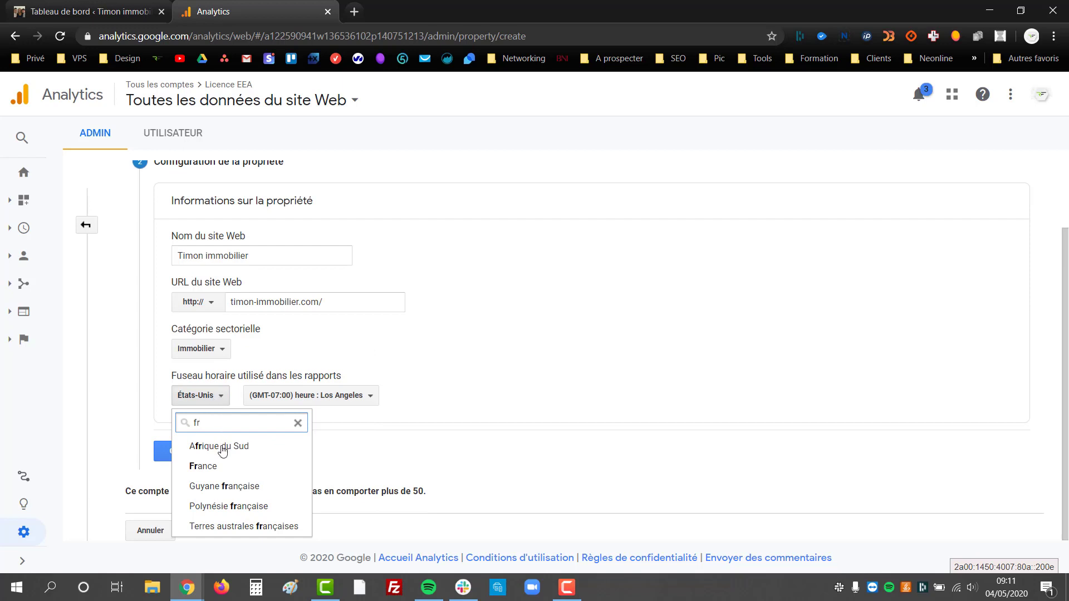
pyautogui.click(247, 467)
pyautogui.click(180, 451)
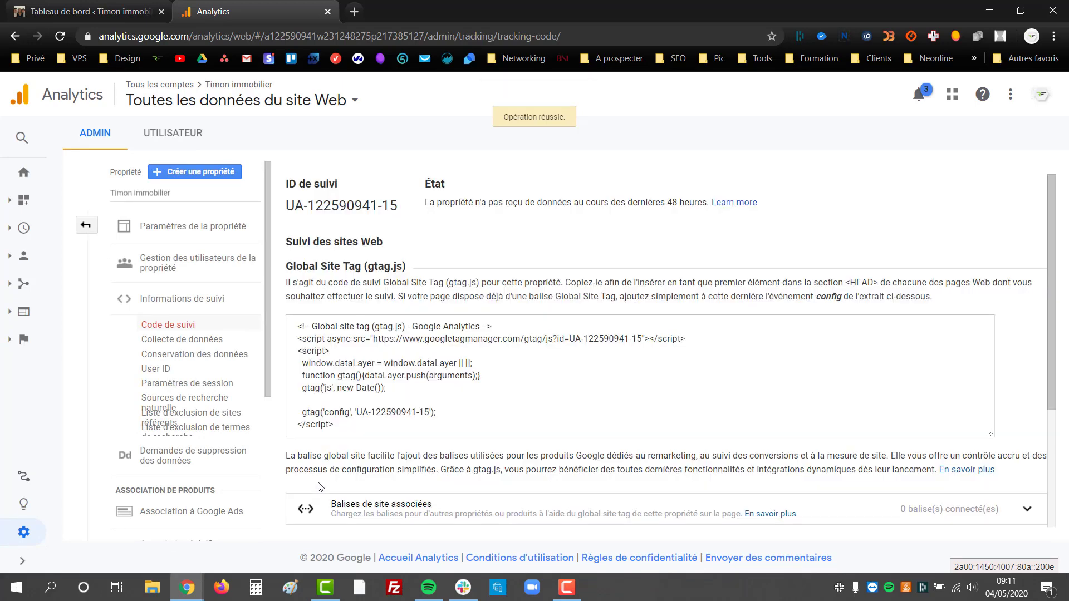
# Copy the property's Global Site Tag code and open the integration settings of the Divi theme options in WordPress.
pyautogui.click(439, 400)
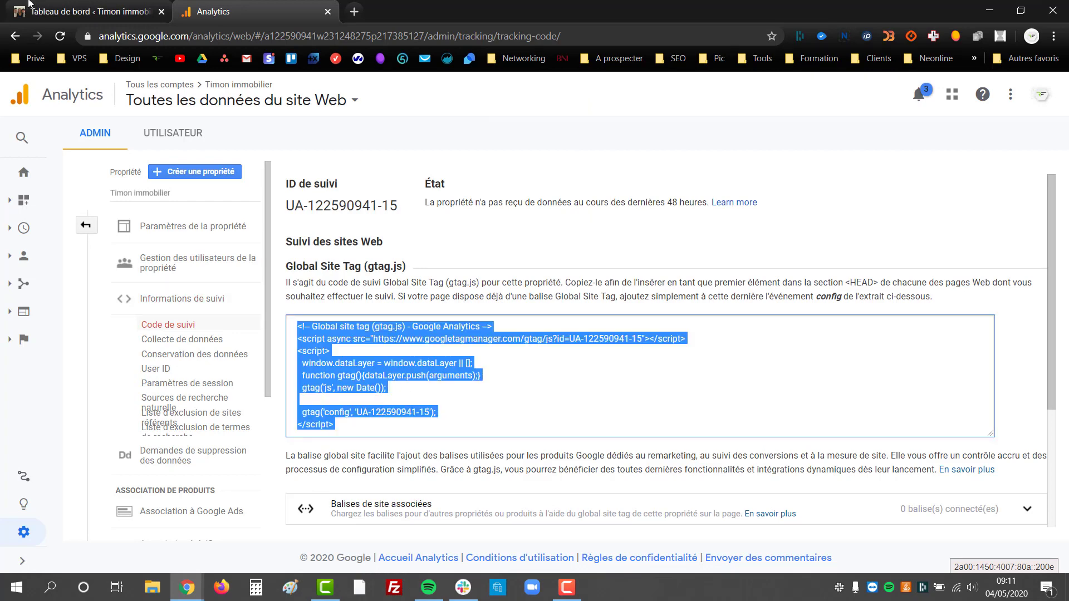
pyautogui.click(84, 11)
pyautogui.scroll(-12, 36, 423)
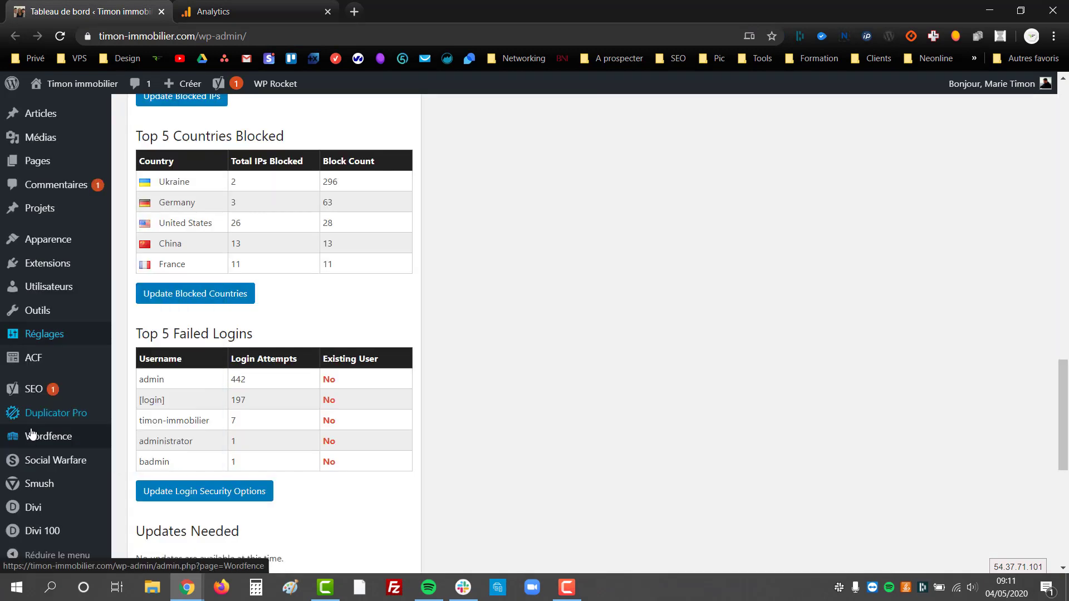
pyautogui.scroll(6, 29, 434)
pyautogui.scroll(-6, 30, 463)
pyautogui.moveTo(57, 508)
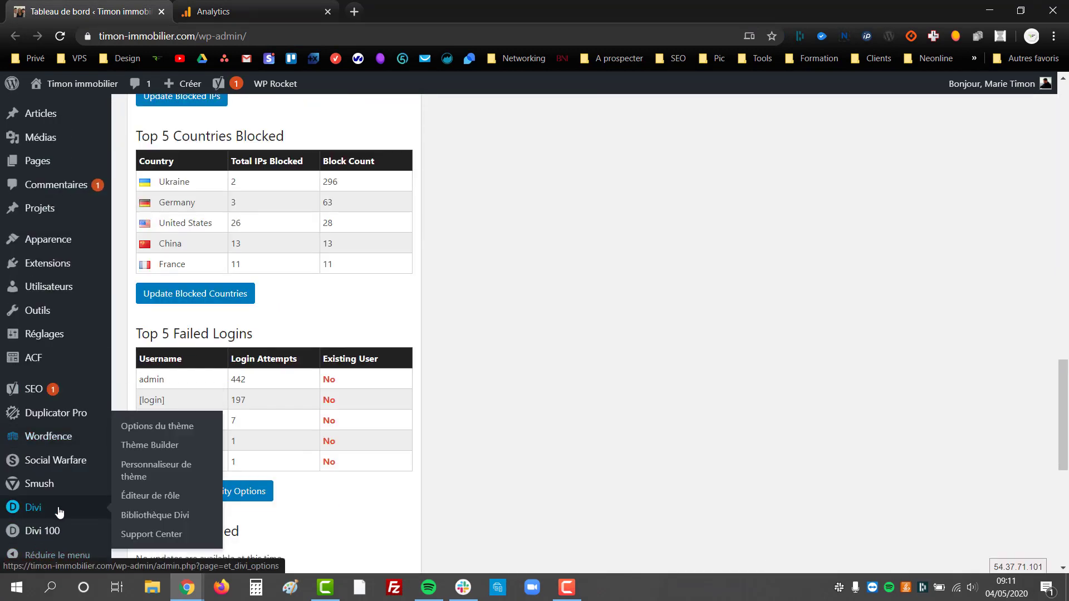
pyautogui.click(180, 427)
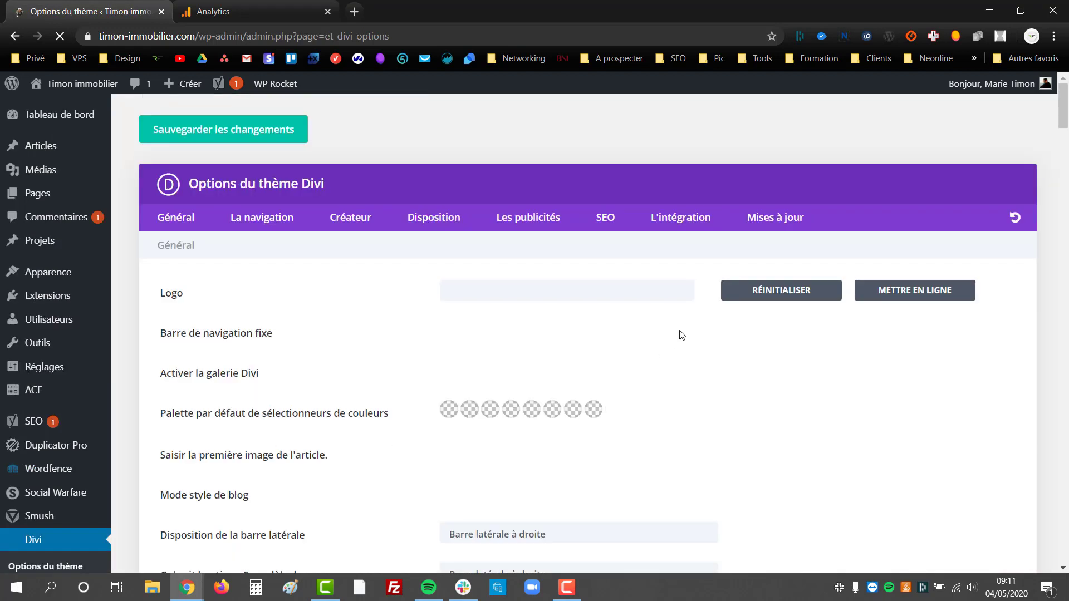
pyautogui.click(684, 216)
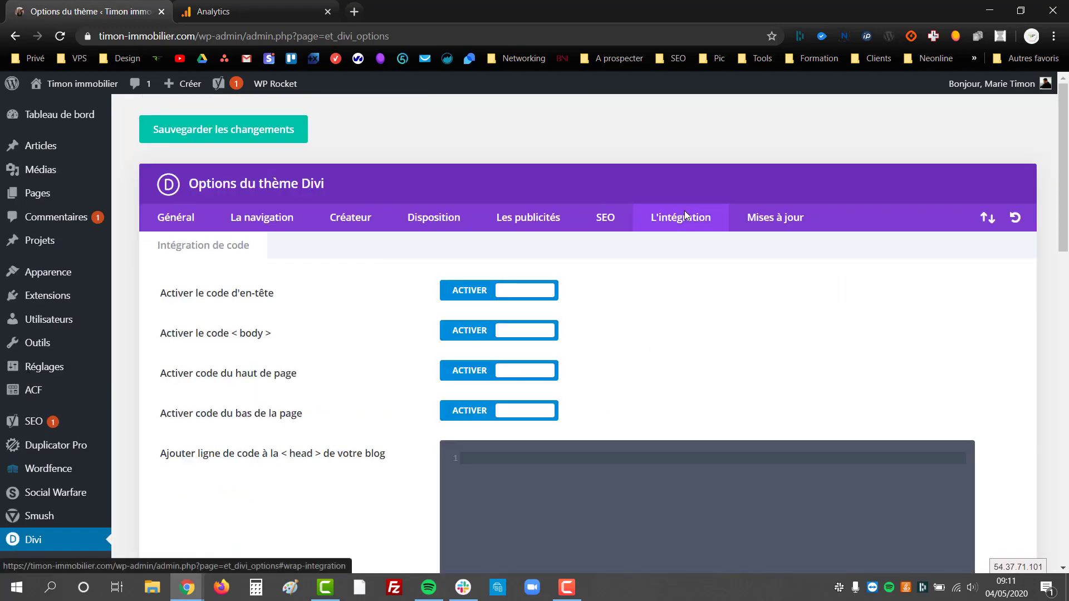
# Replace the existing script in the <body> code field with the copied Global Site Tag.
pyautogui.scroll(-6, 707, 336)
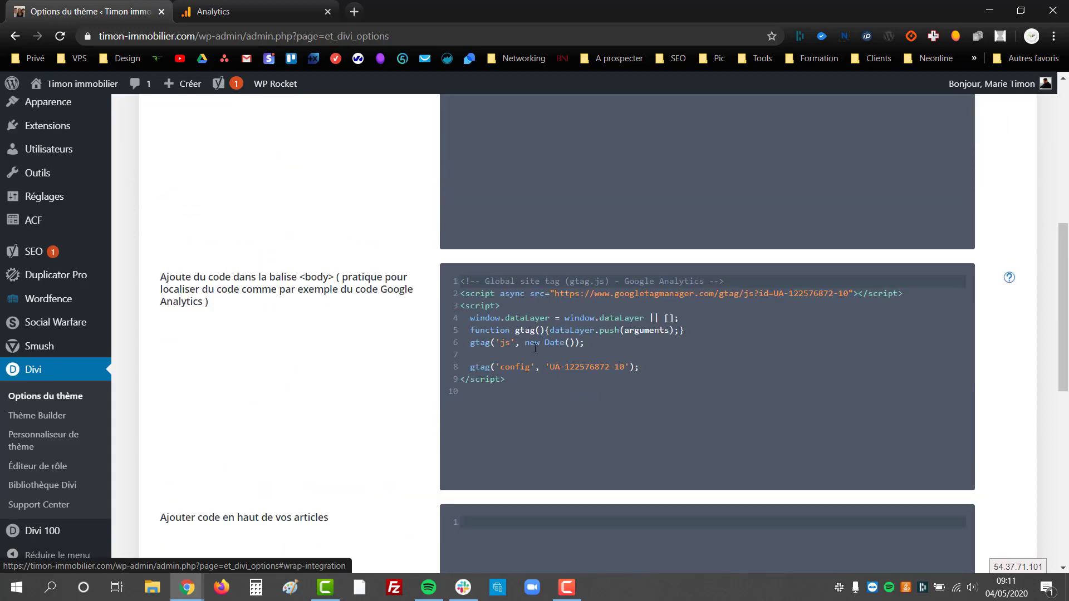
pyautogui.click(535, 348)
pyautogui.hotkey('ctrl', 'a')
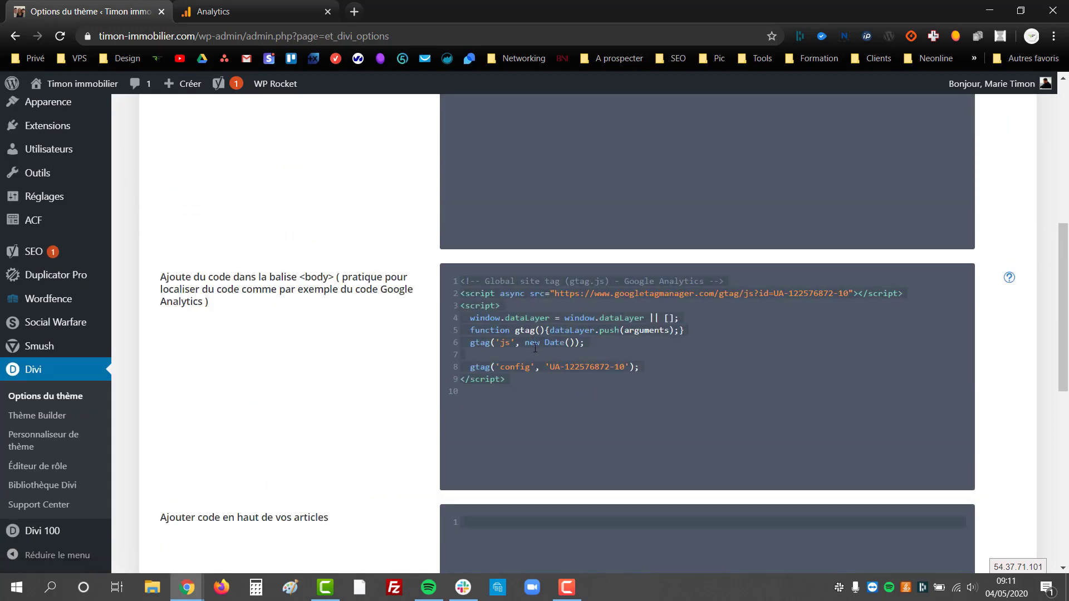
pyautogui.press('Delete')
pyautogui.hotkey('ctrl', 'v')
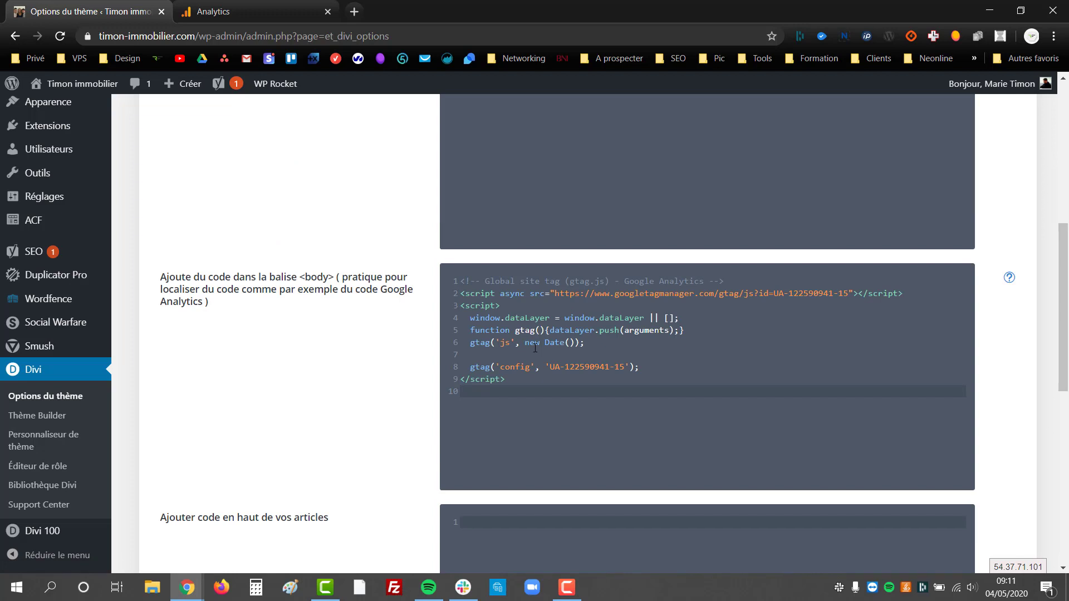
# Review the <body> code field and its description, and save the Divi theme option changes.
pyautogui.scroll(-9, 304, 386)
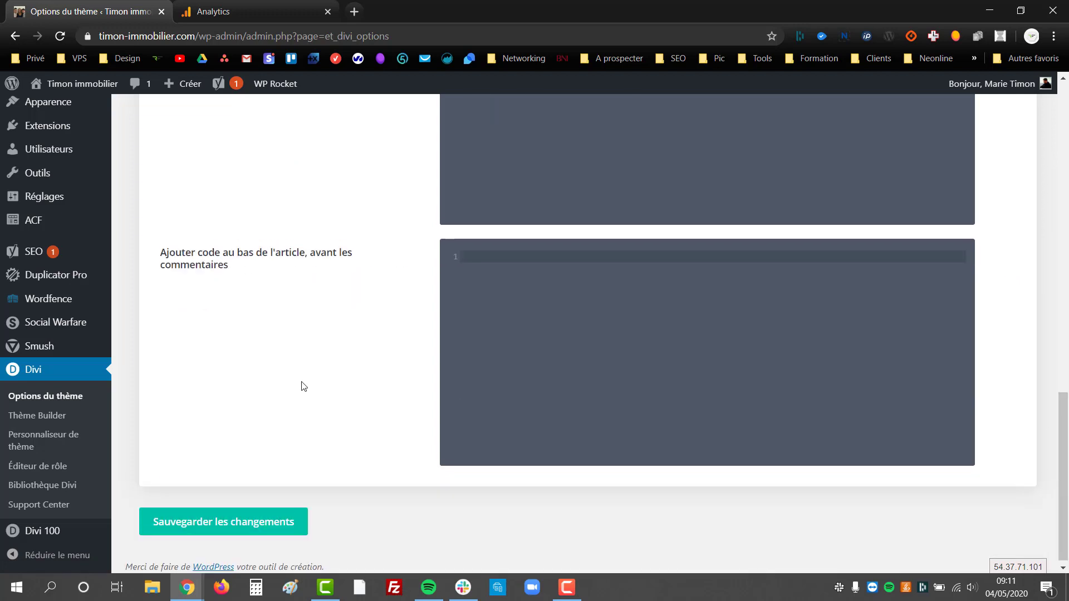
pyautogui.scroll(11, 256, 498)
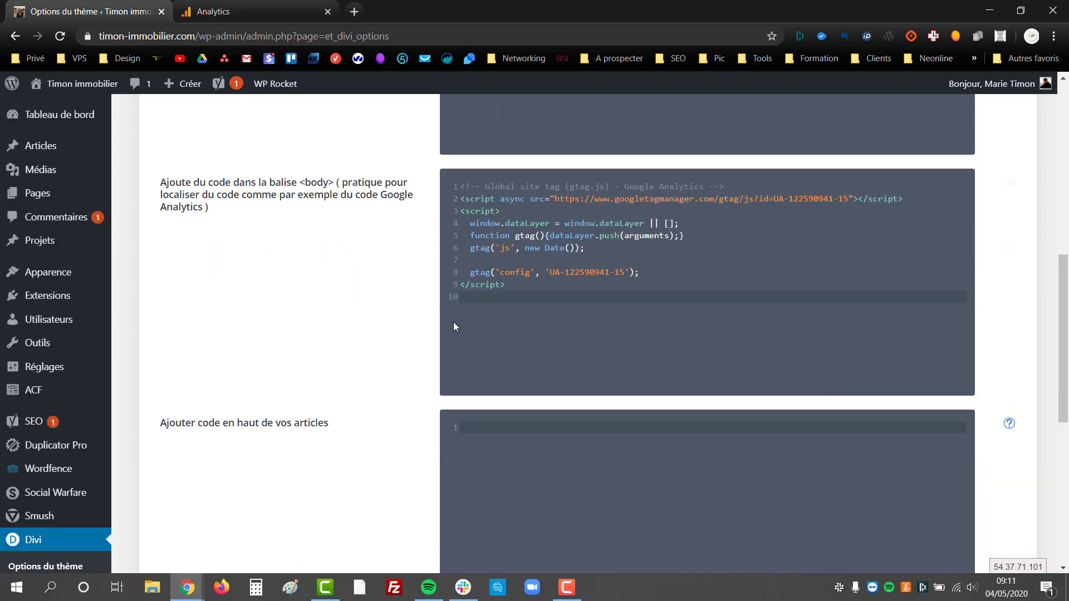
pyautogui.moveTo(162, 182); pyautogui.dragTo(372, 193)
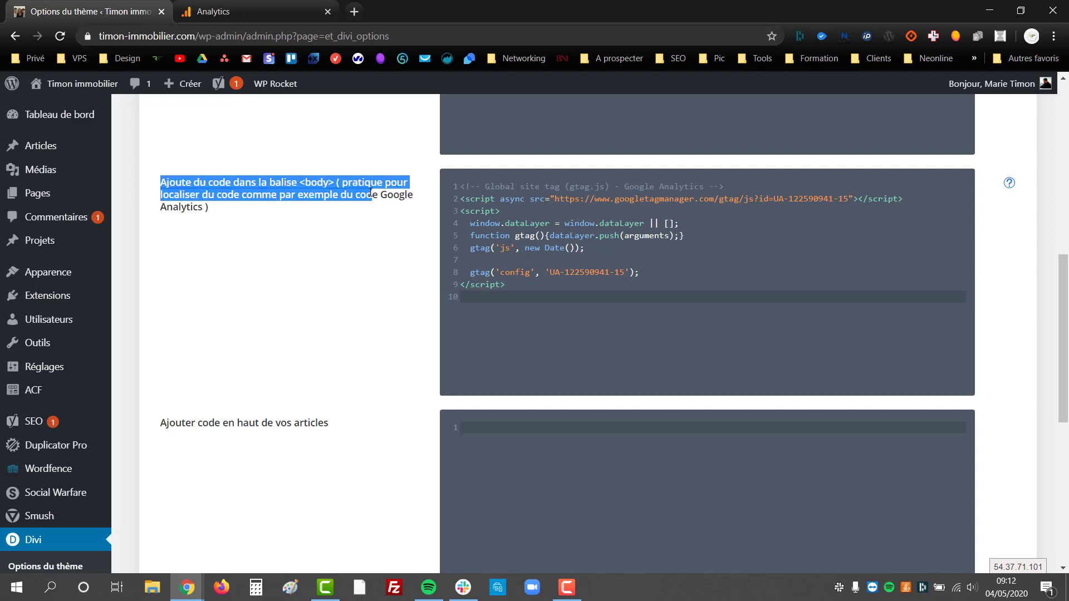
pyautogui.click(323, 240)
pyautogui.scroll(-3, 310, 420)
pyautogui.click(220, 517)
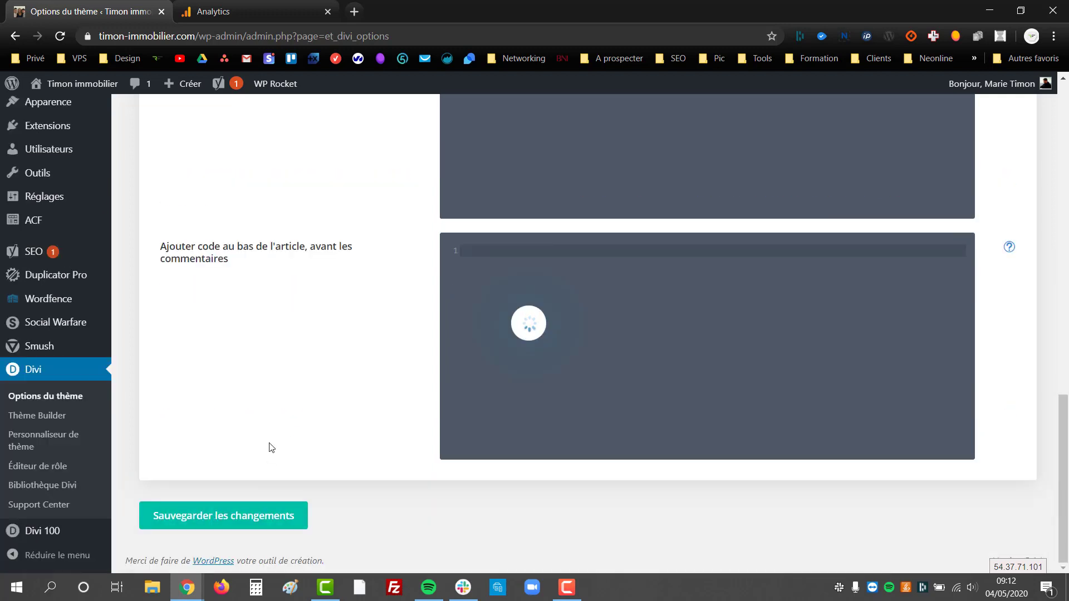
# Switch back to Google Analytics and open the home page of the Timon immobilier property.
pyautogui.click(281, 3)
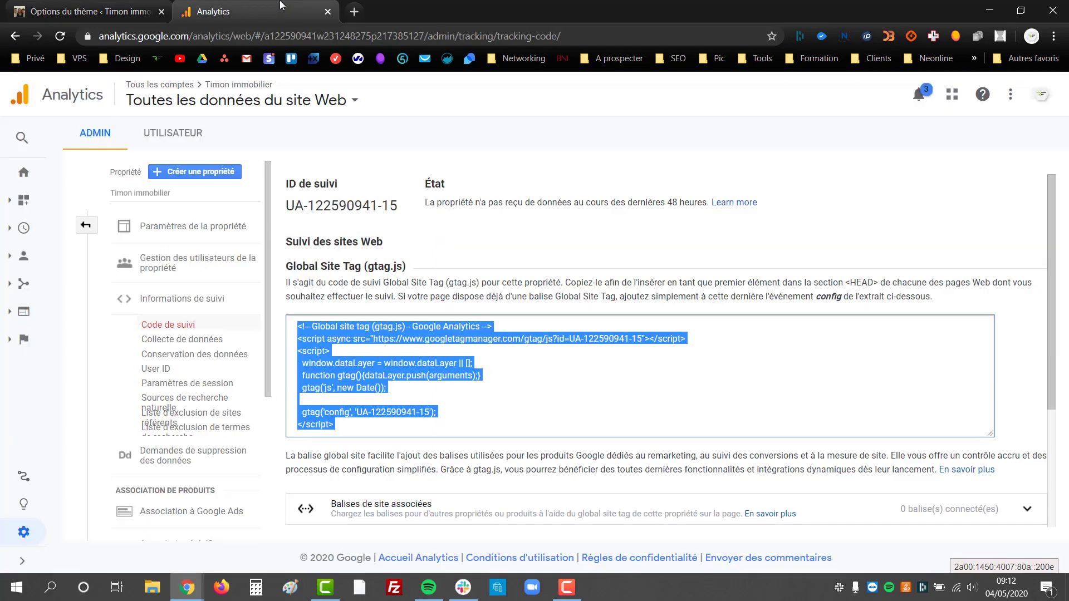
pyautogui.scroll(-3, 582, 512)
pyautogui.scroll(3, 581, 511)
pyautogui.click(33, 174)
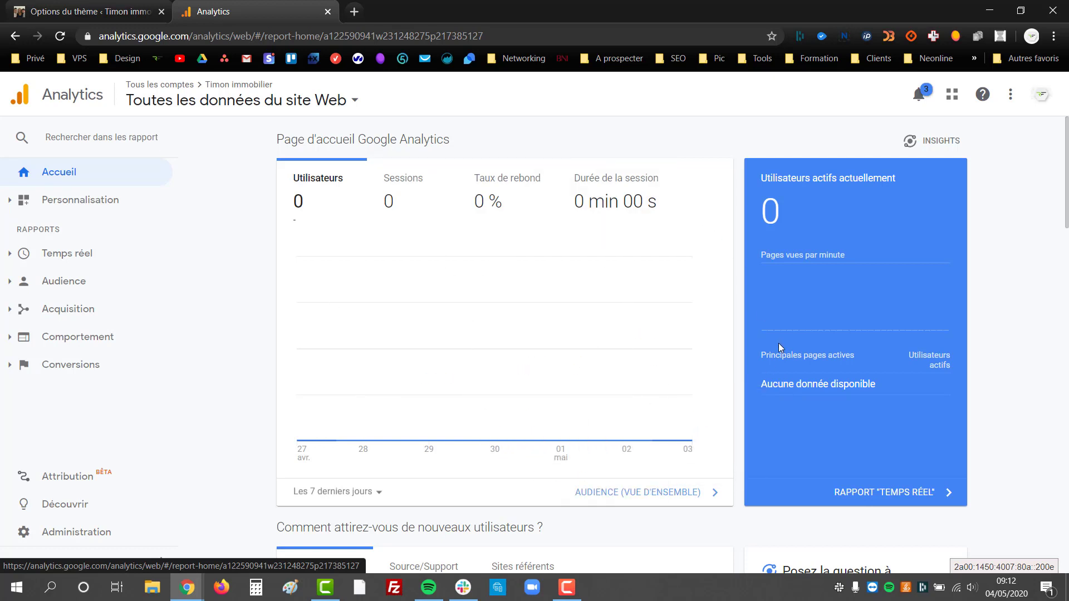
# Load timon-immobilier.com in a private browsing window and place it below the active users card in Analytics.
pyautogui.click(1053, 36)
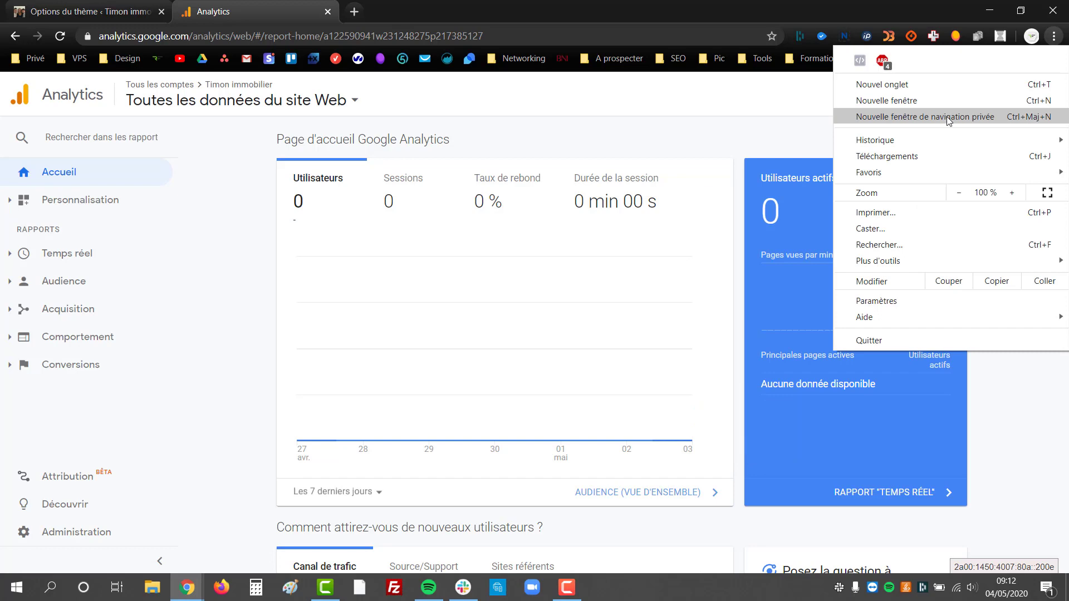
pyautogui.click(947, 116)
pyautogui.write('timon')
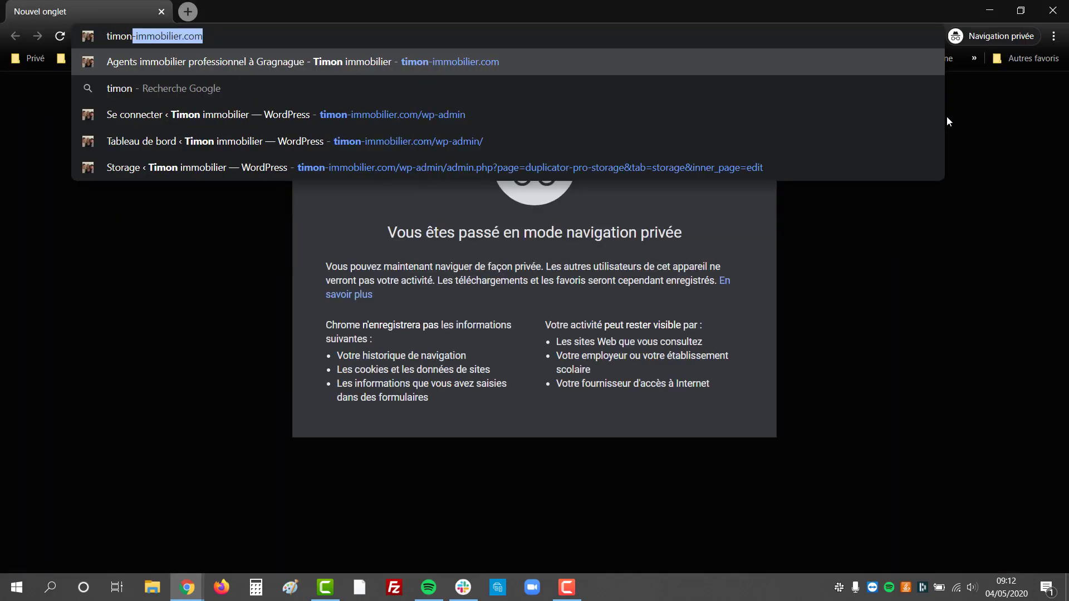
pyautogui.press('Return')
pyautogui.moveTo(757, 10); pyautogui.dragTo(743, 483)
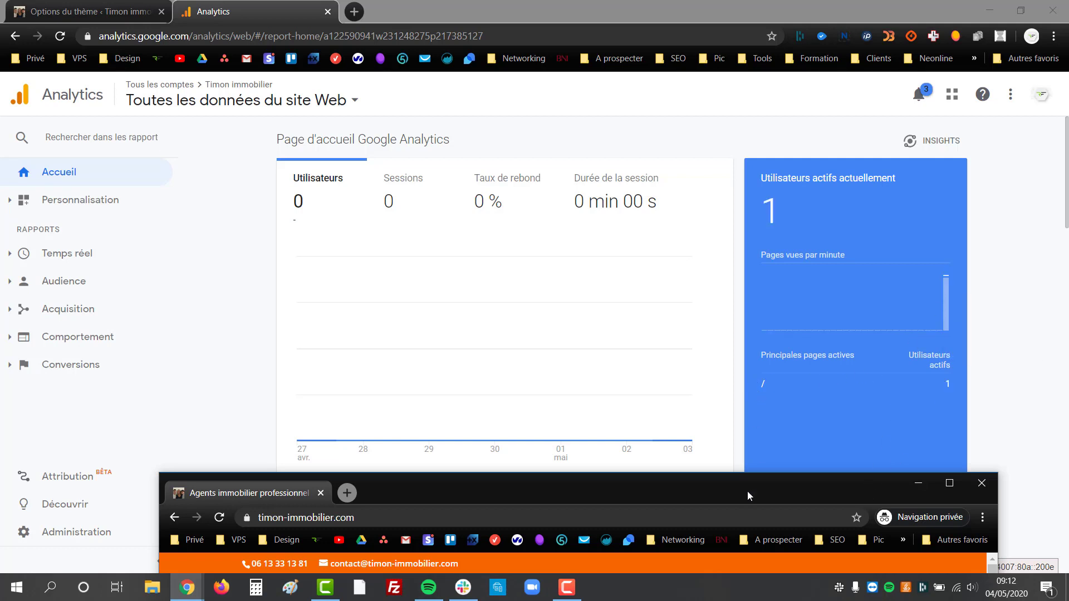
pyautogui.moveTo(747, 491); pyautogui.dragTo(753, 453)
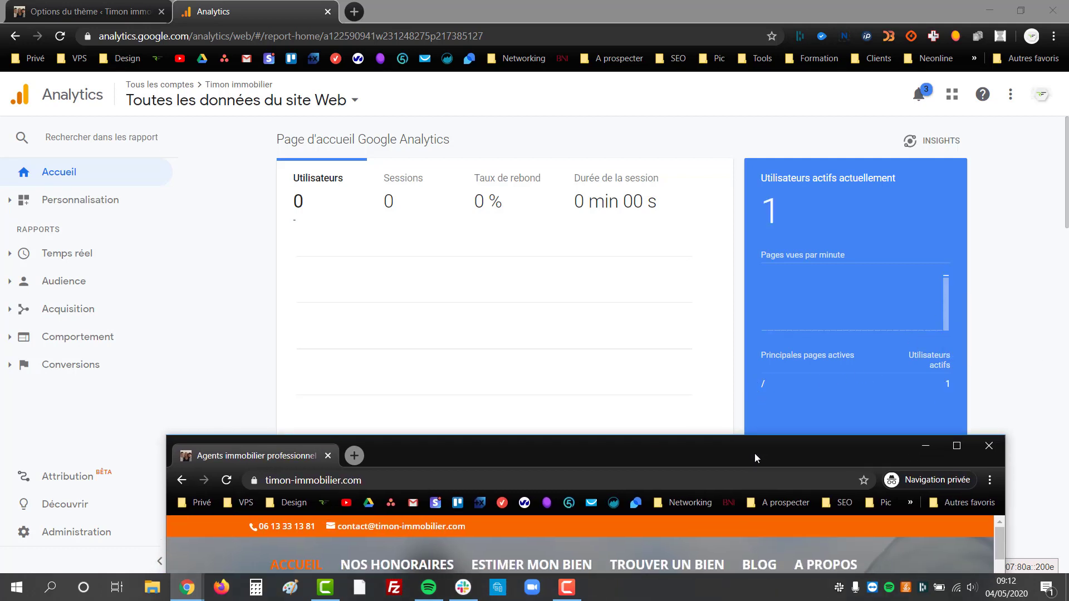
# Visit the site's Blog page, check the active pages in Analytics, and close the private window.
pyautogui.click(773, 554)
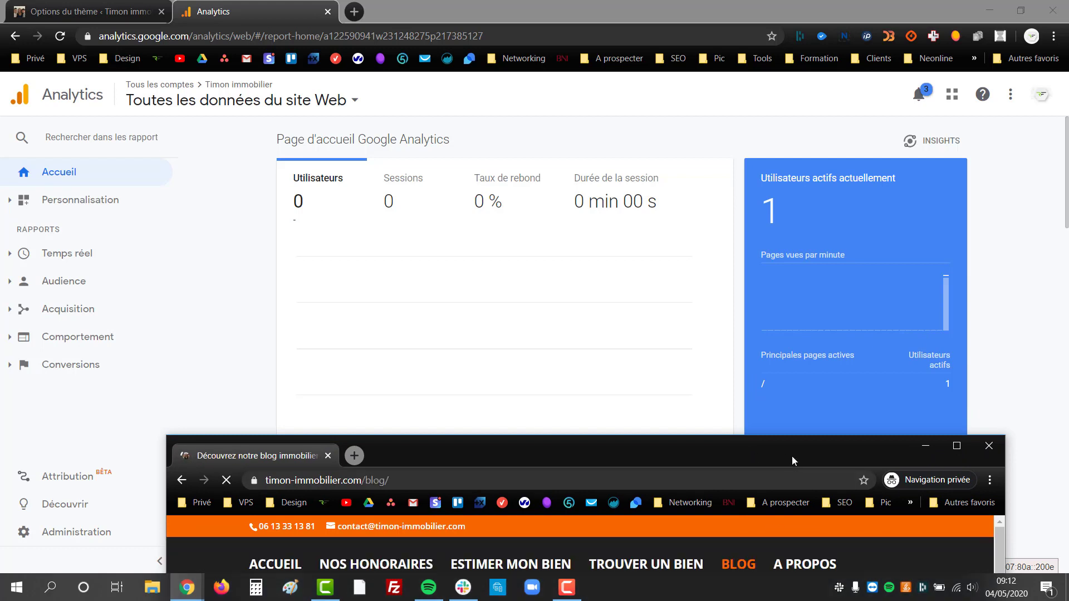
pyautogui.moveTo(790, 453); pyautogui.dragTo(774, 500)
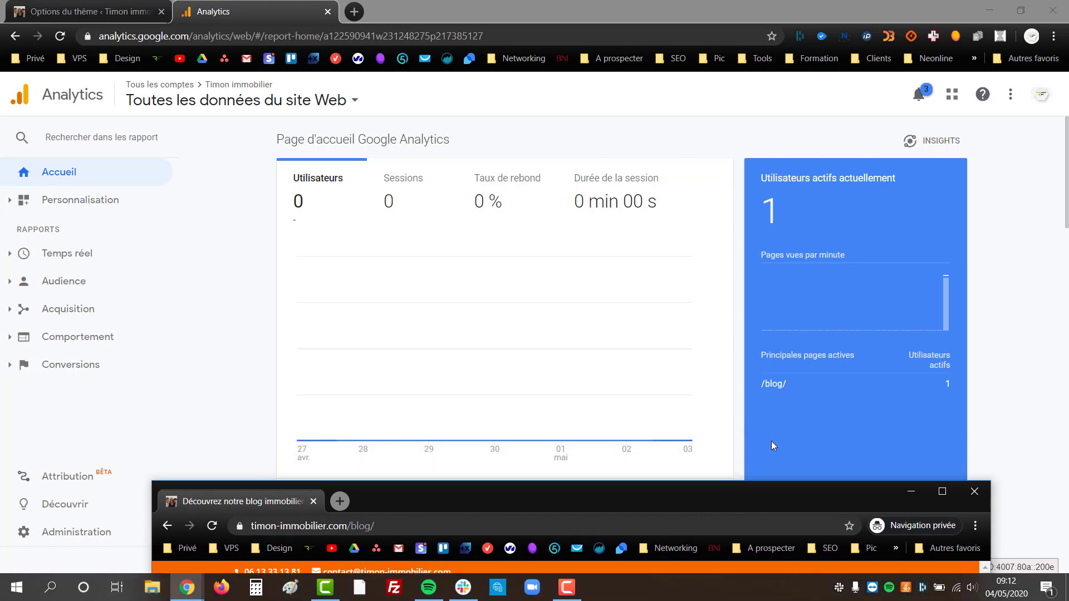
pyautogui.click(963, 490)
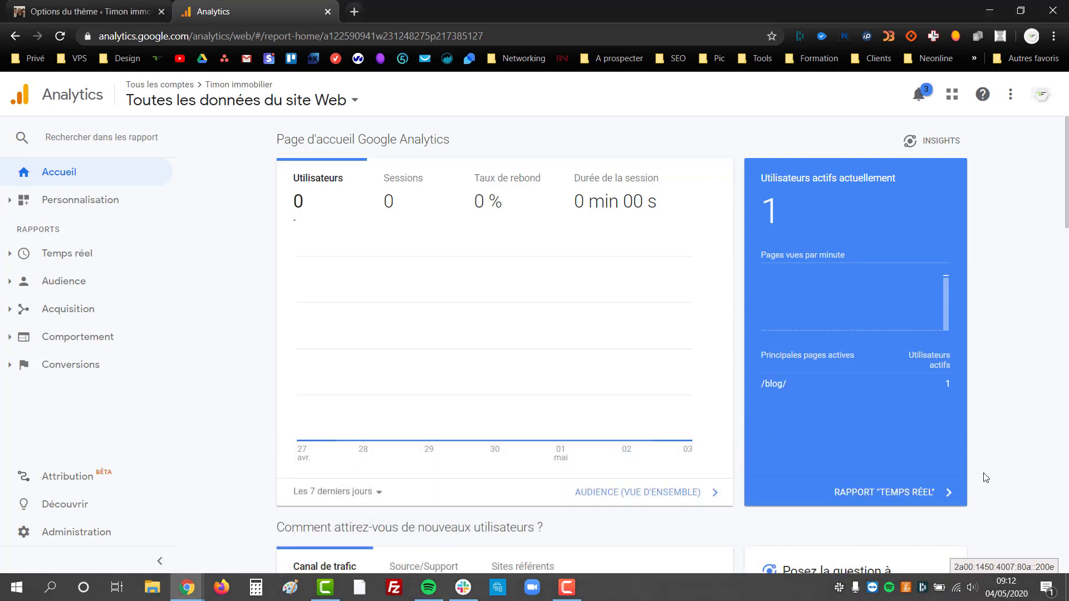